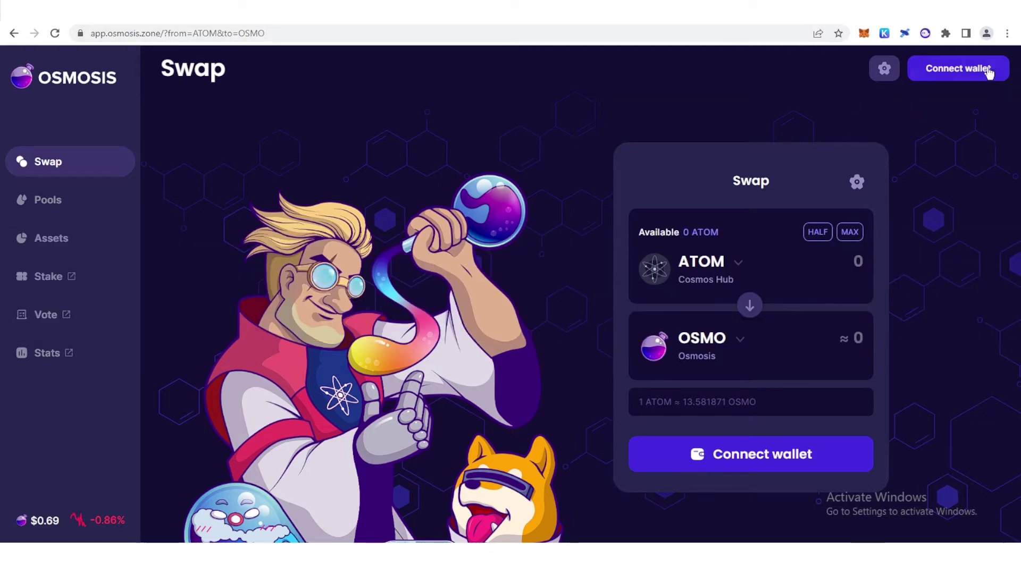
# Connect the Keplr browser extension wallet to Osmosis and open the assets overview
pyautogui.click(960, 70)
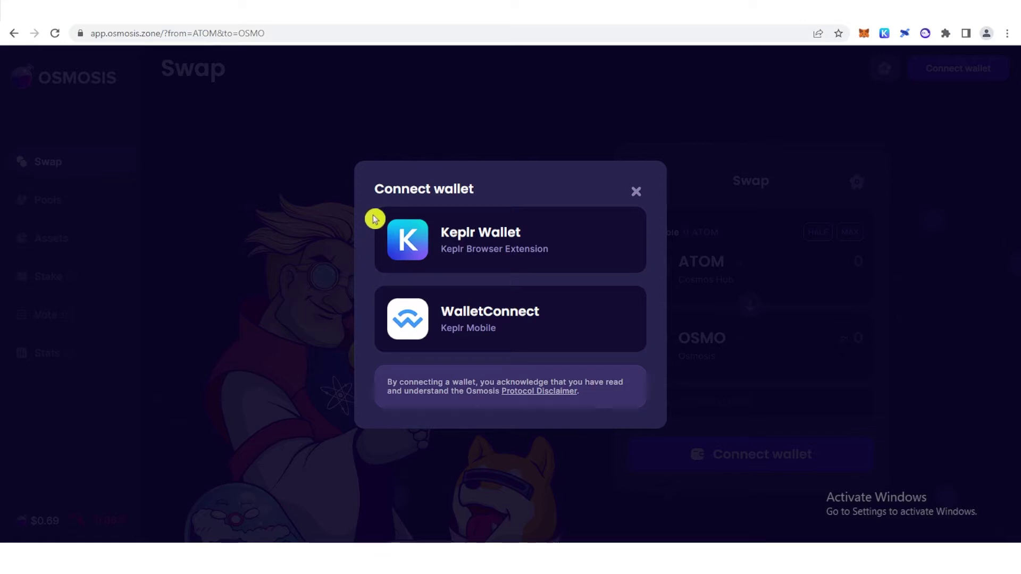
pyautogui.click(507, 245)
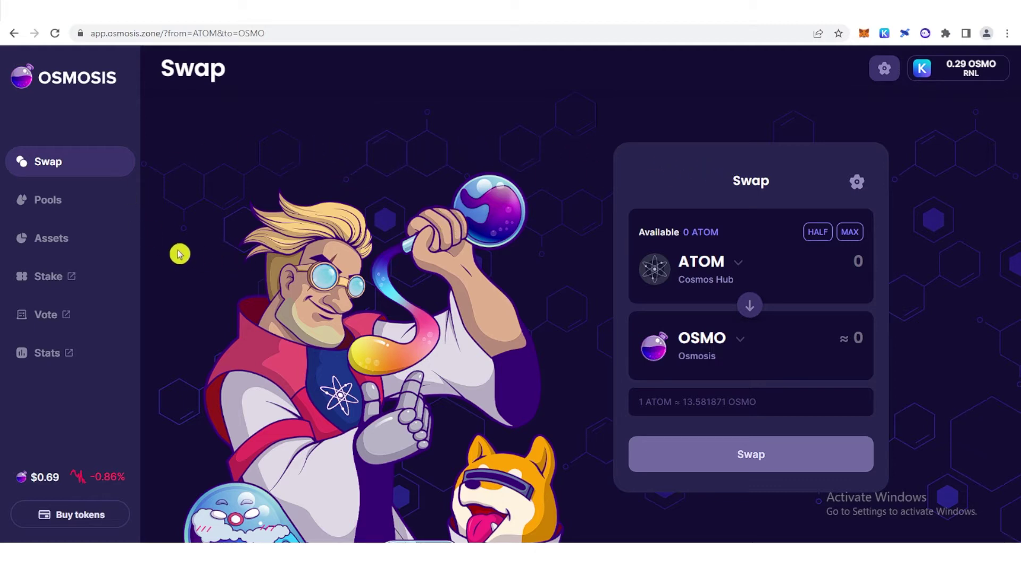
pyautogui.click(86, 242)
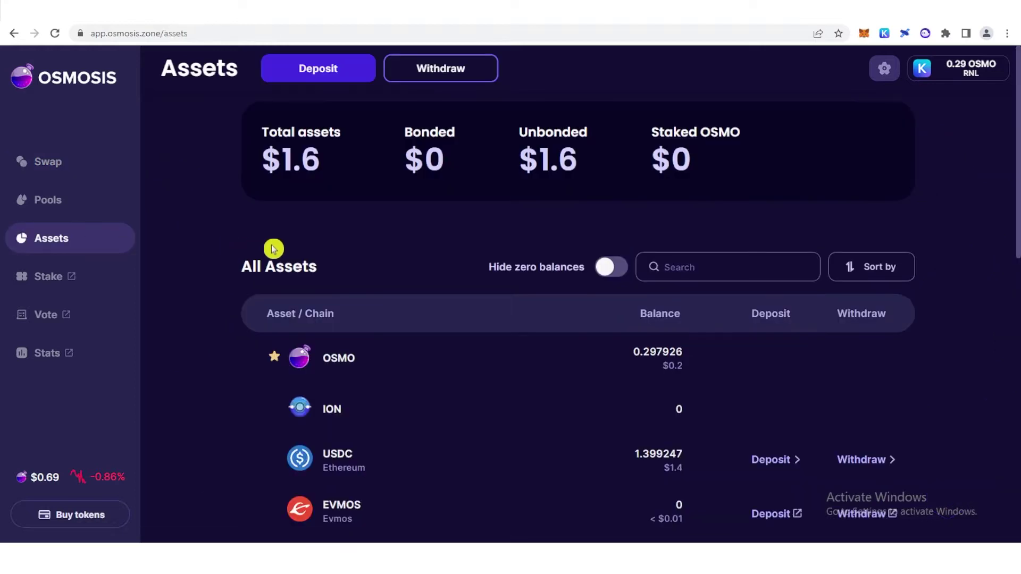
# Open the external deposit page for EVMOS from the list of all assets
pyautogui.scroll(-3, 274, 248)
pyautogui.scroll(-1, 274, 249)
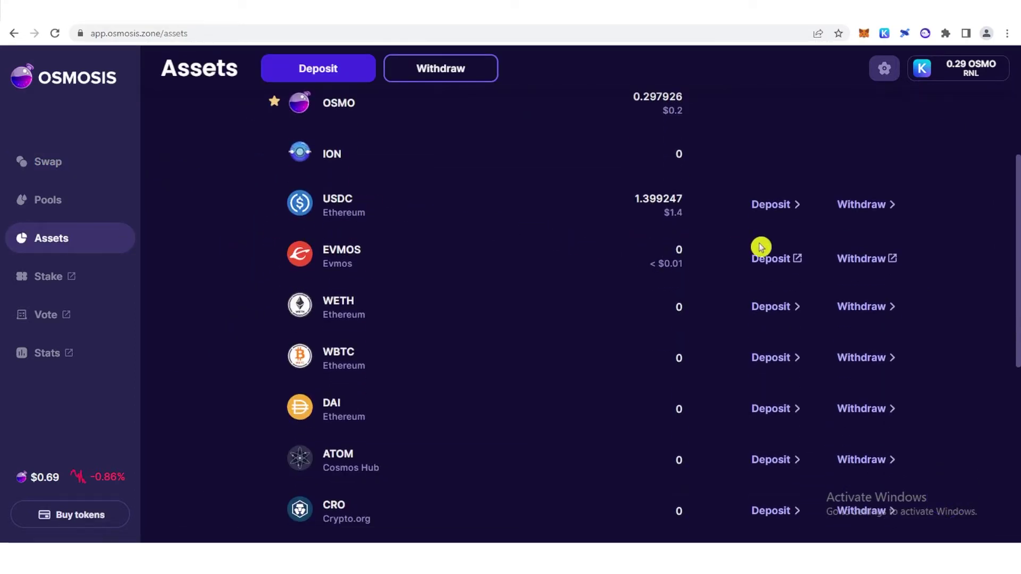
pyautogui.scroll(1, 746, 246)
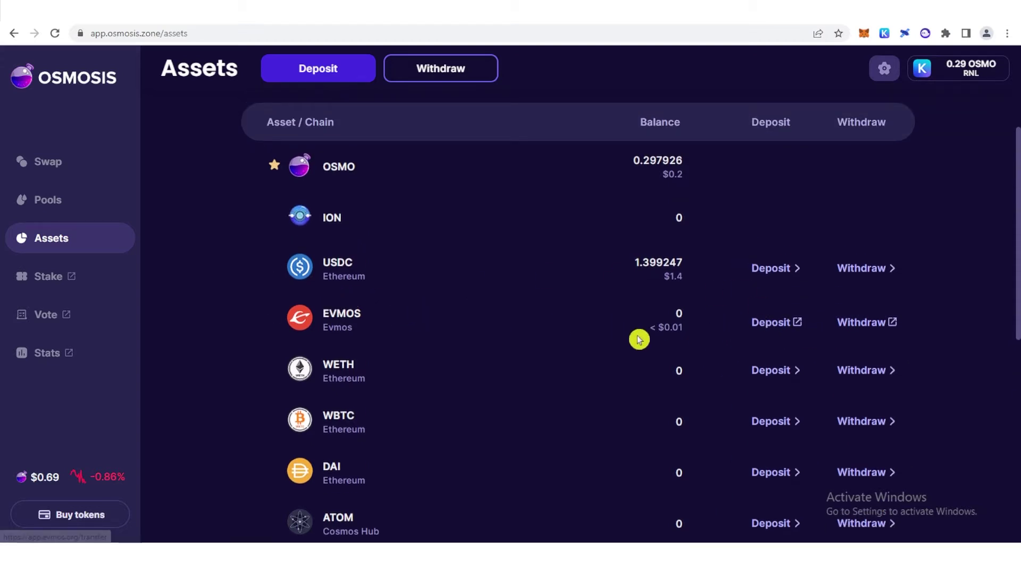
pyautogui.click(778, 324)
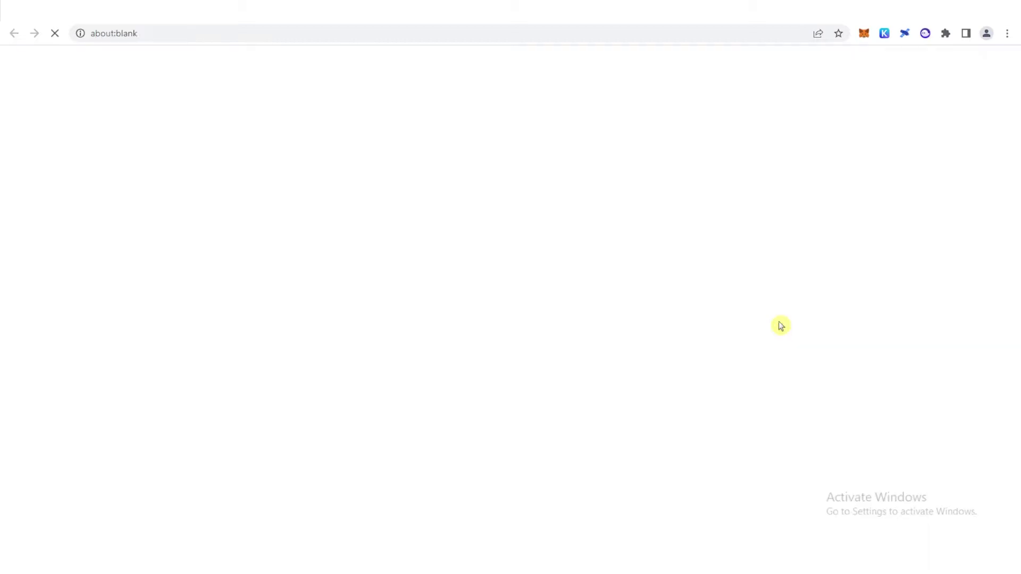
# Check the Evmos balance in the Keplr wallet extension, then return to the IBC transfer form
pyautogui.click(376, 193)
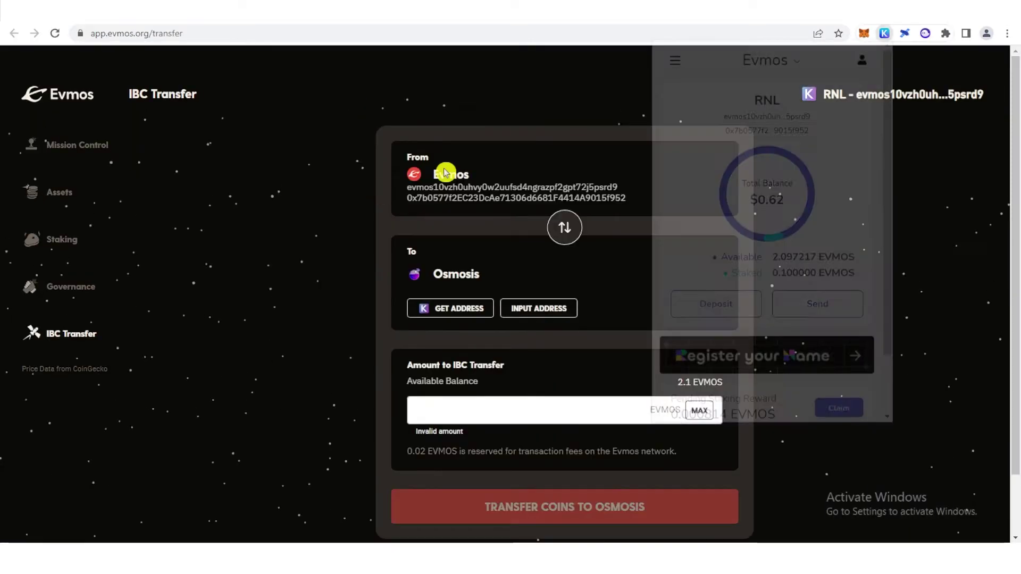
pyautogui.click(885, 33)
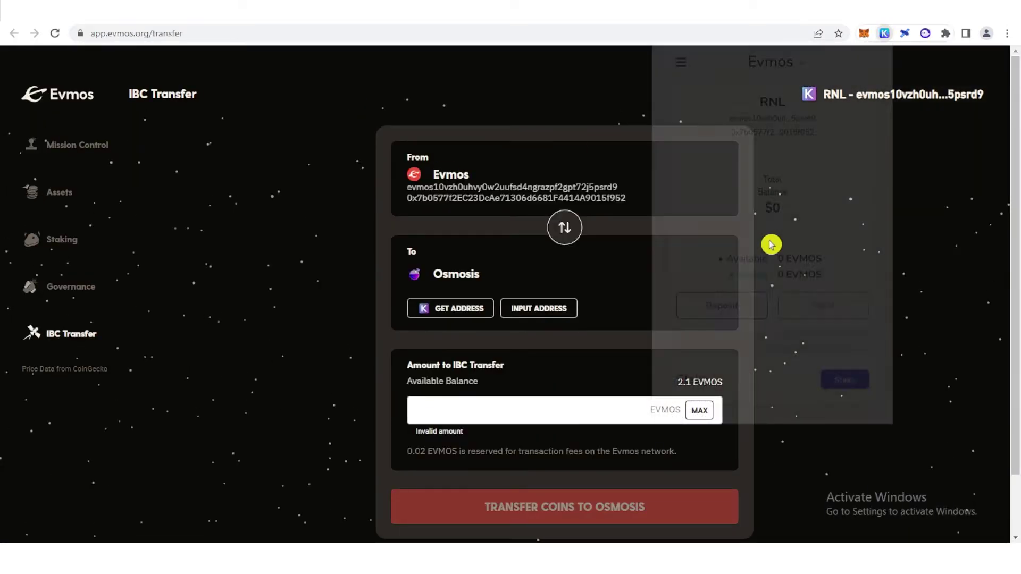
pyautogui.scroll(-1, 783, 256)
pyautogui.click(276, 262)
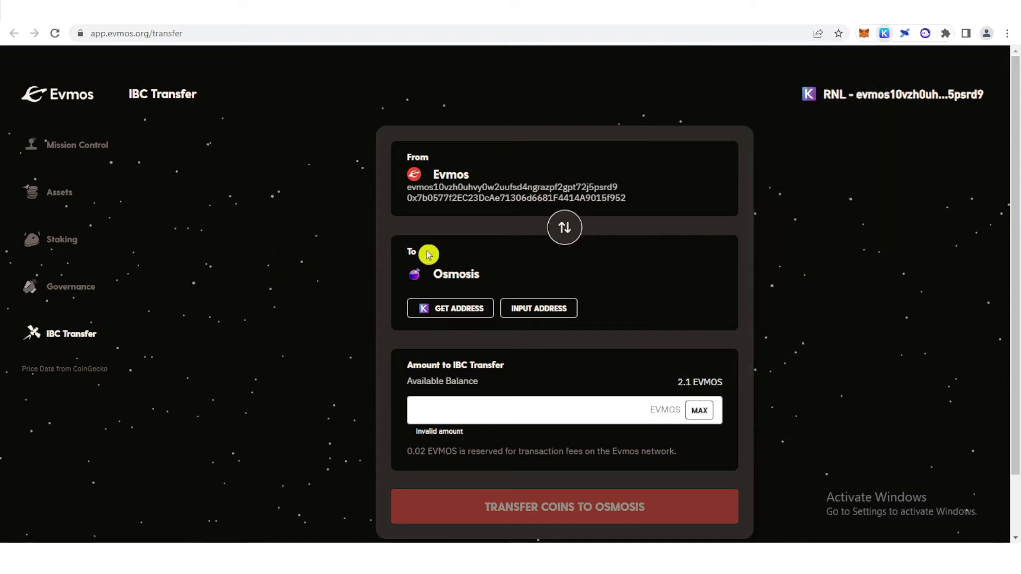
# Fill in the Osmosis destination address from Keplr and set the IBC transfer amount to 1.1 EVMOS
pyautogui.click(453, 312)
pyautogui.click(530, 414)
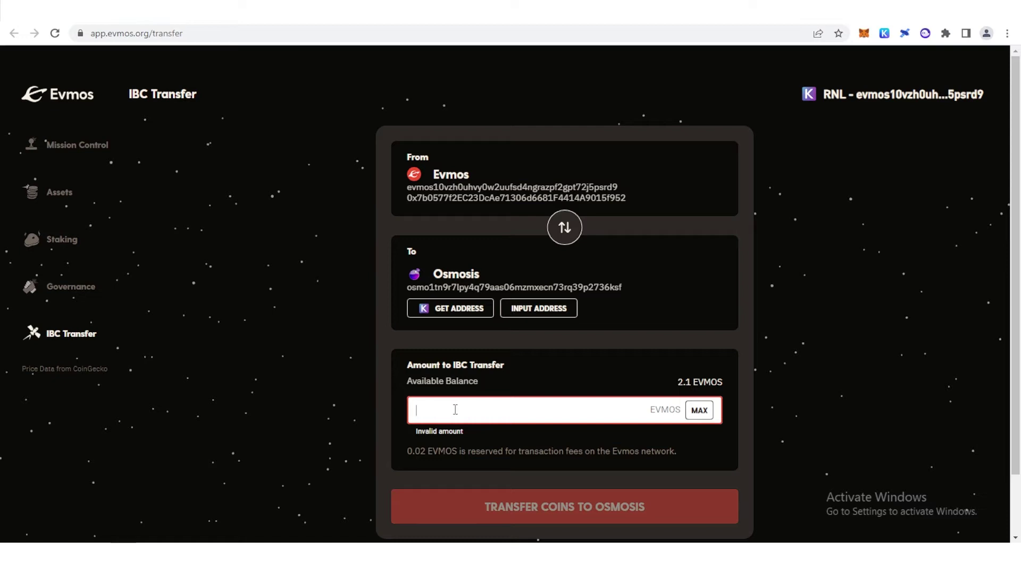
pyautogui.write('1.1')
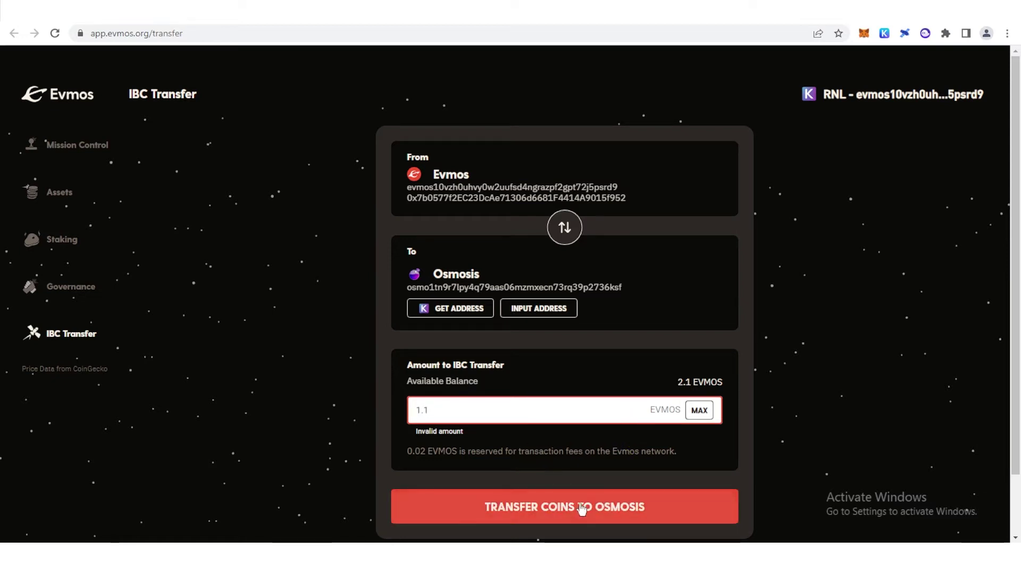
# Submit the EVMOS transfer to Osmosis and approve it in Keplr with the Low fee
pyautogui.click(546, 508)
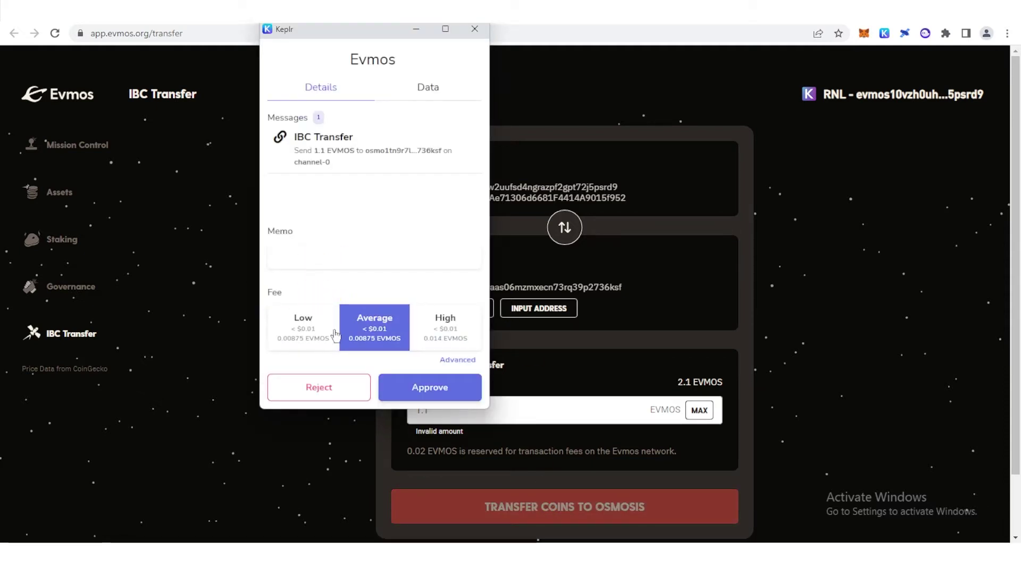
pyautogui.click(298, 334)
pyautogui.click(446, 391)
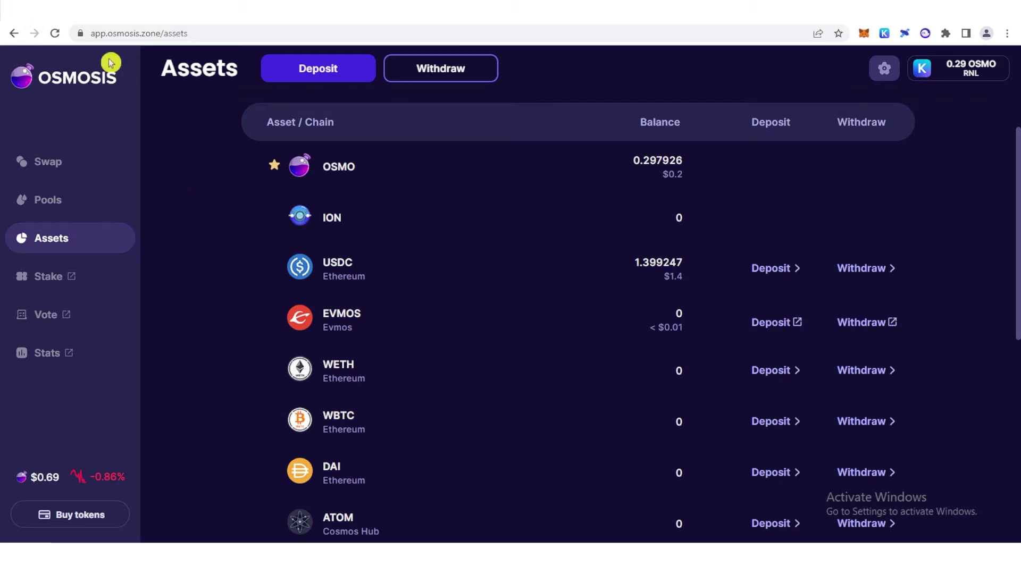
# Switch back to Osmosis, reload the assets page and check the EVMOS balance
pyautogui.click(55, 33)
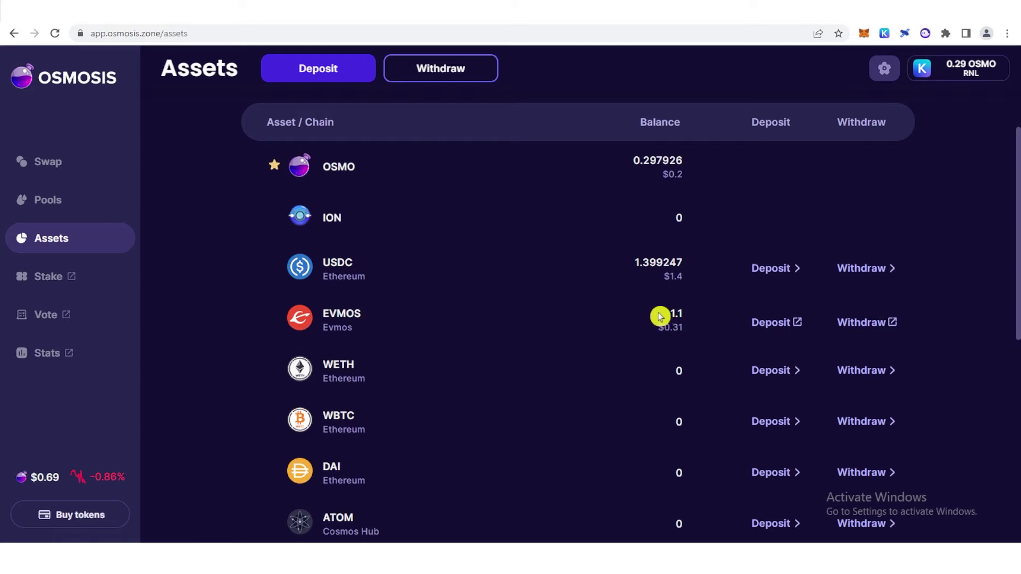
pyautogui.click(692, 317)
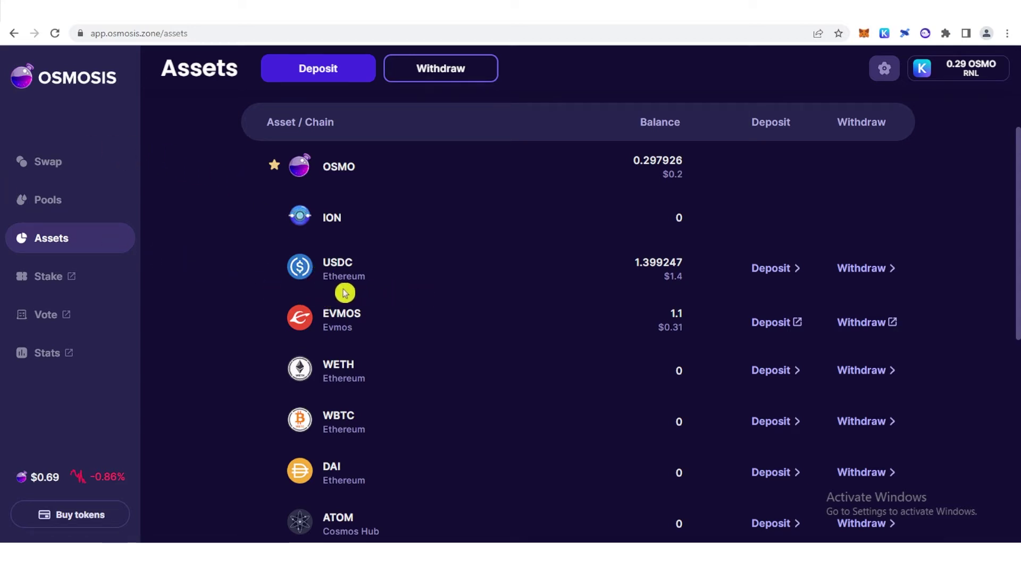
# Set up a swap on Osmosis from EVMOS to USDC (Axelar)
pyautogui.click(69, 171)
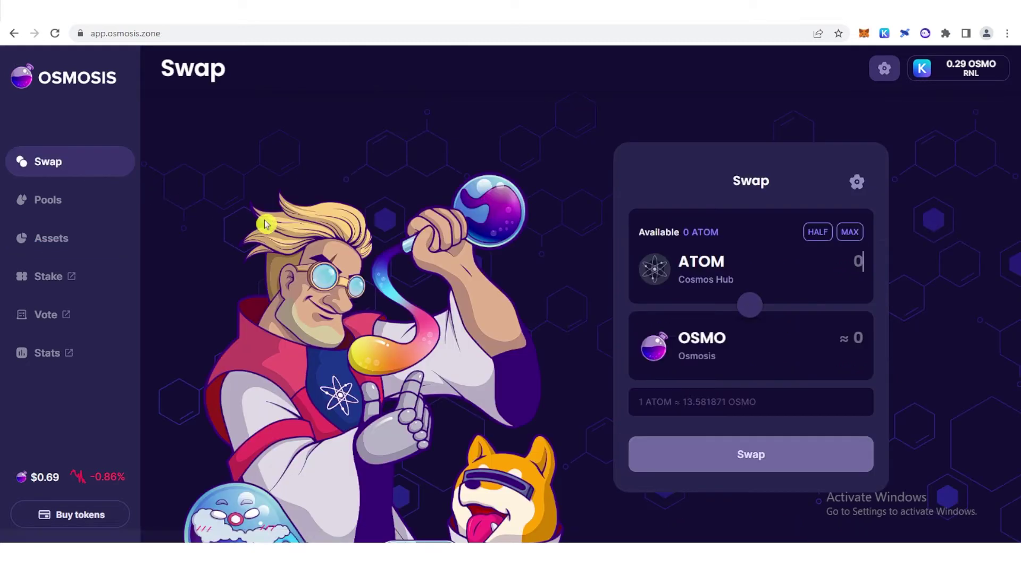
pyautogui.click(717, 265)
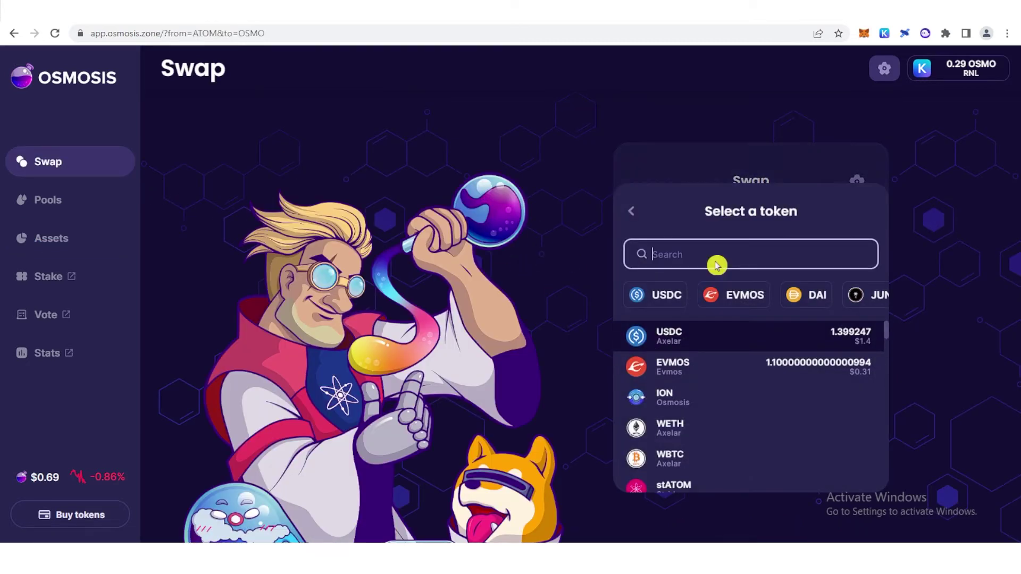
pyautogui.click(734, 306)
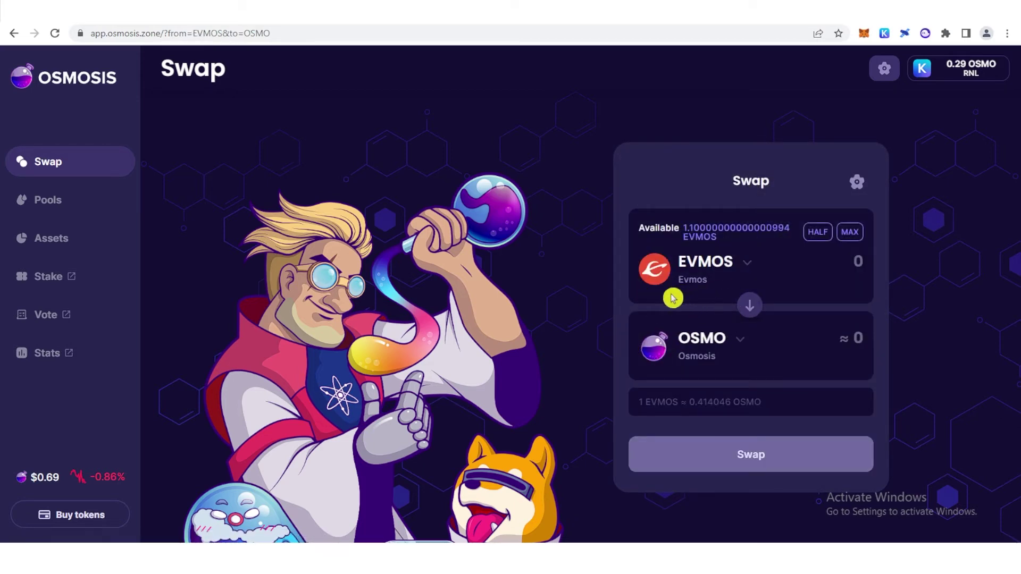
pyautogui.click(692, 350)
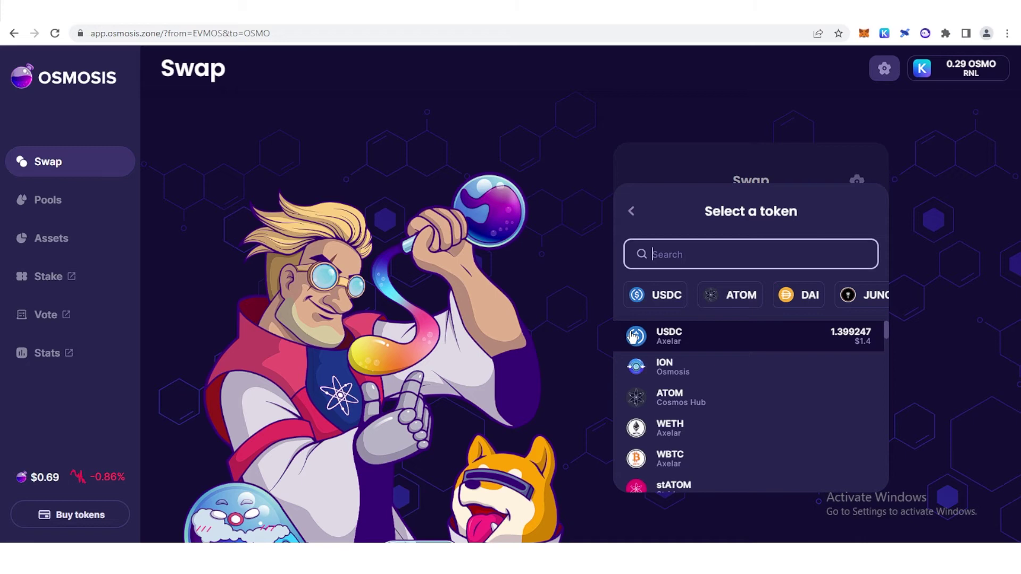
pyautogui.click(720, 343)
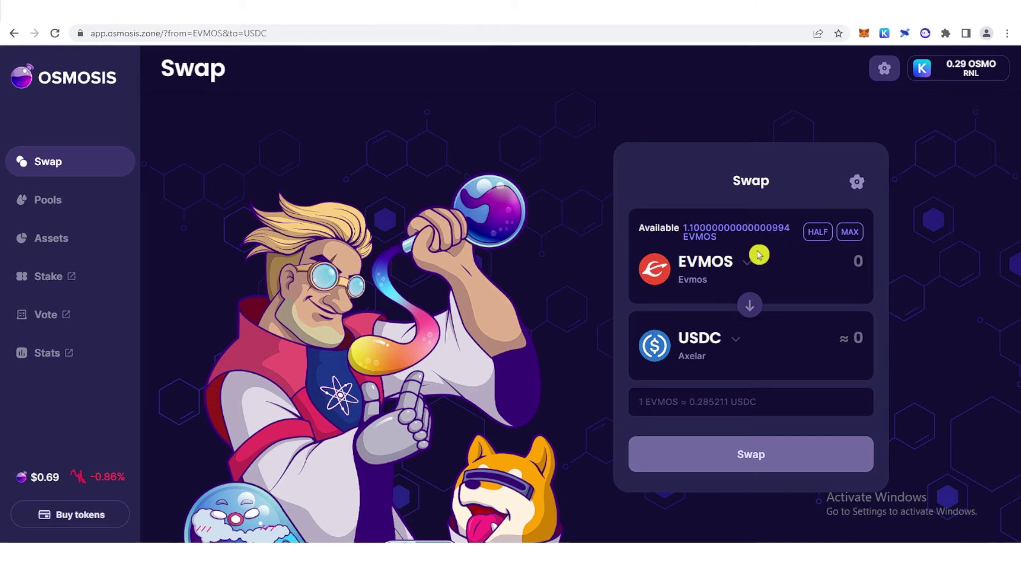
# Swap the maximum available EVMOS for USDC and approve the transaction in Keplr with the Low fee
pyautogui.click(851, 233)
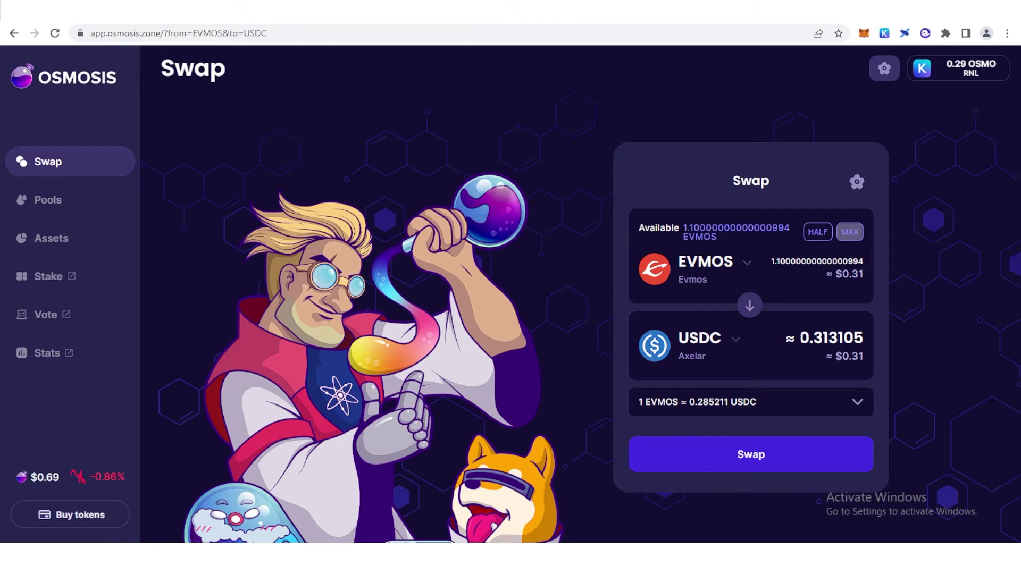
pyautogui.doubleClick(875, 341)
pyautogui.click(875, 341)
pyautogui.click(744, 456)
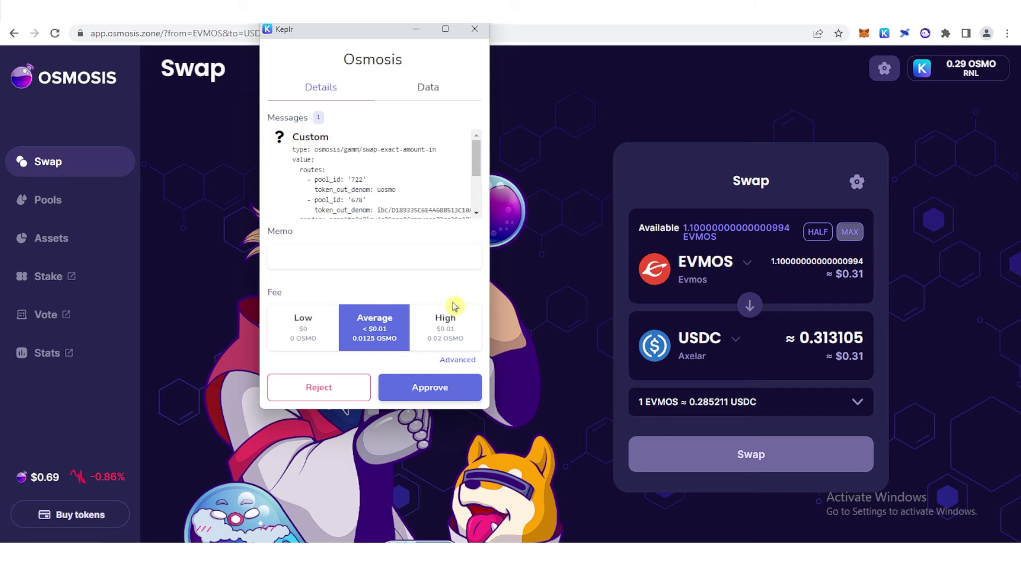
pyautogui.click(309, 334)
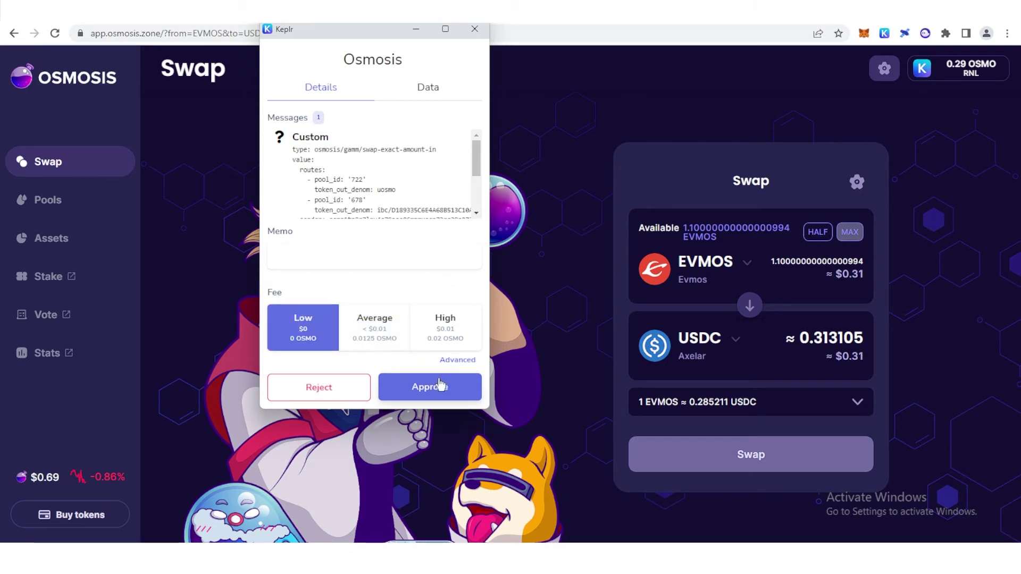
pyautogui.click(441, 384)
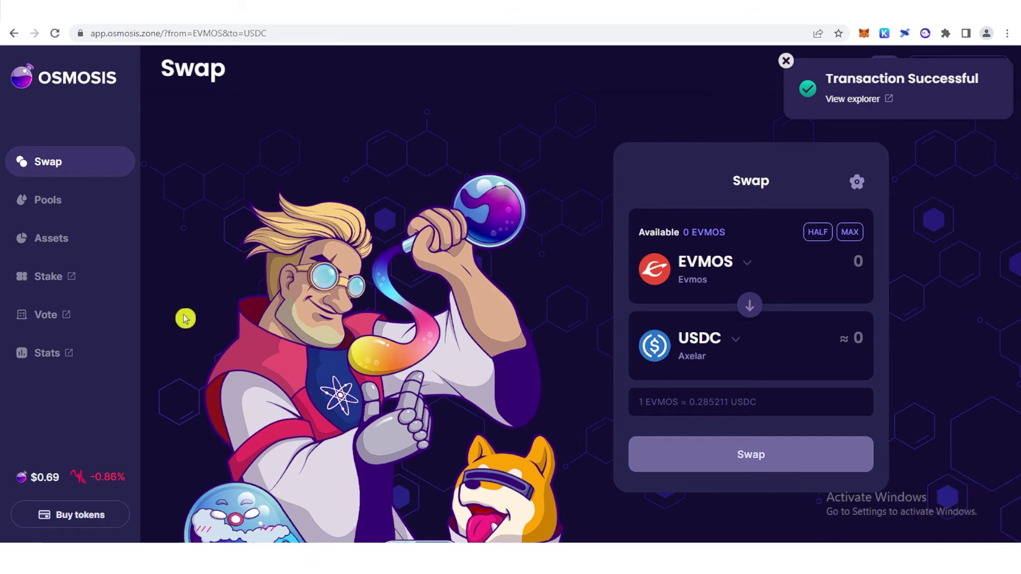
# Return to the Osmosis assets list and open the USDC withdrawal in Satellite
pyautogui.click(40, 238)
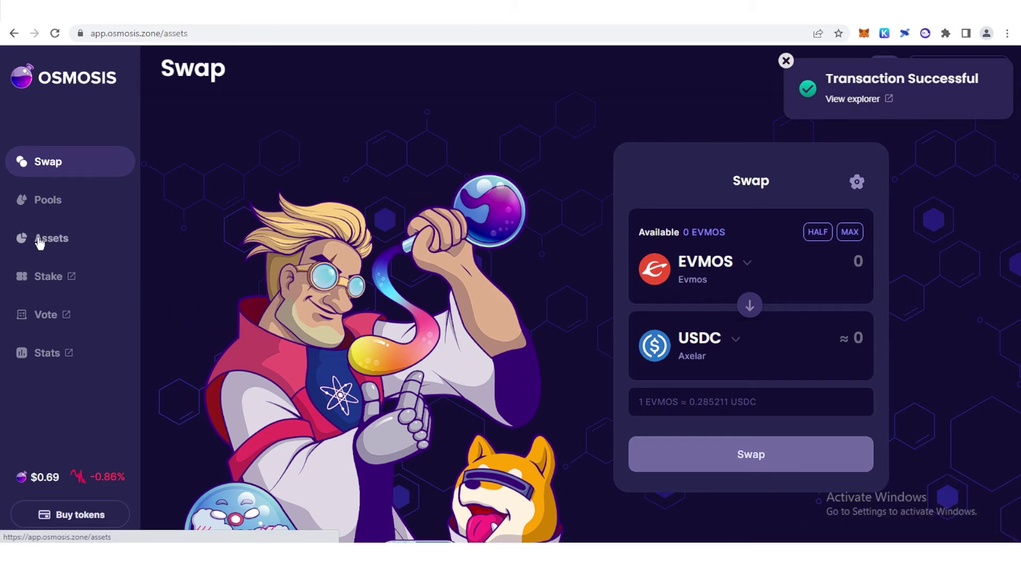
pyautogui.scroll(-2, 478, 283)
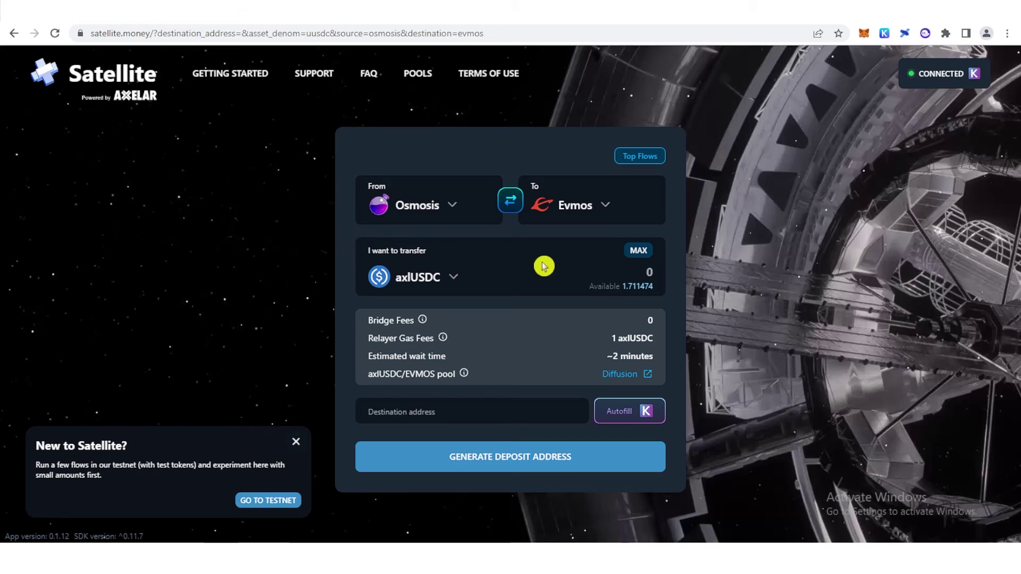
# Look through the available source and destination chains, leaving Osmosis and Evmos selected
pyautogui.click(429, 212)
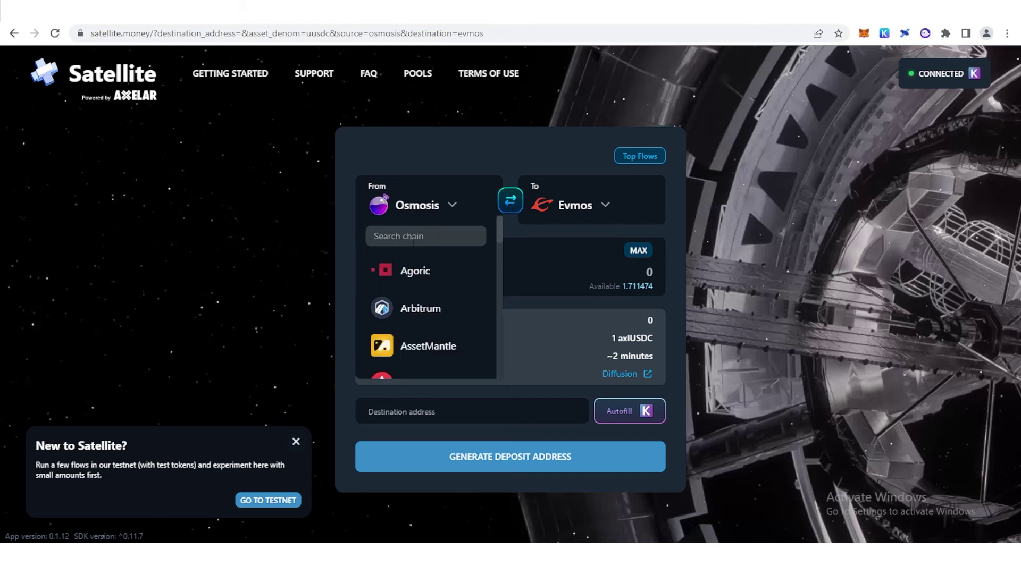
pyautogui.click(305, 218)
pyautogui.click(585, 208)
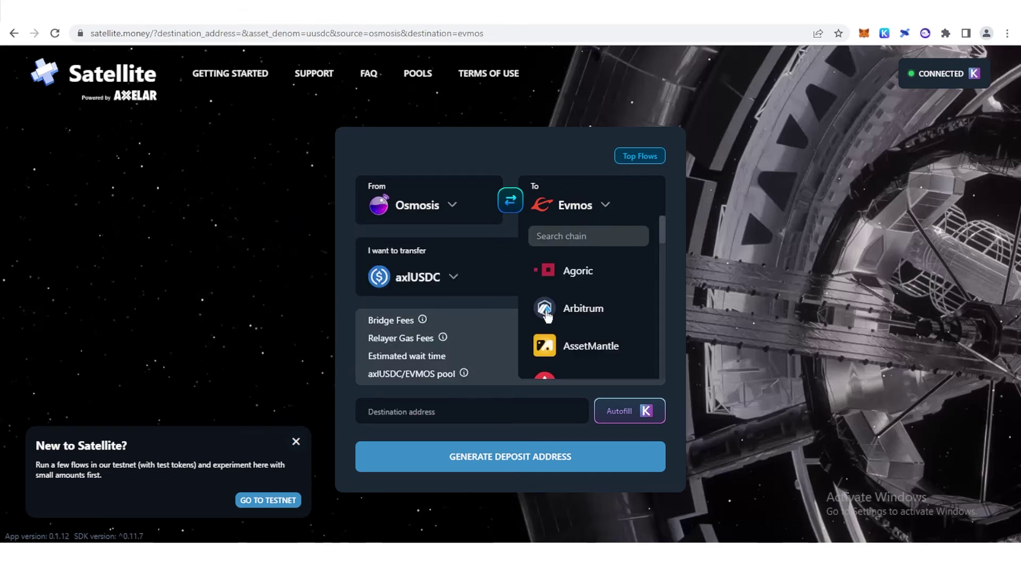
pyautogui.scroll(-3, 589, 287)
pyautogui.scroll(-10, 592, 293)
pyautogui.scroll(15, 587, 313)
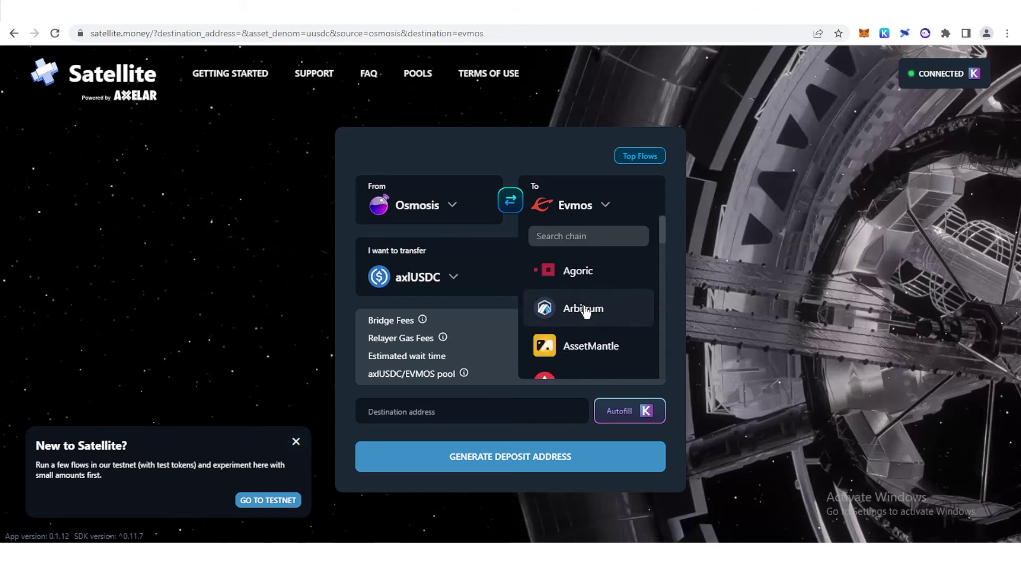
pyautogui.click(763, 238)
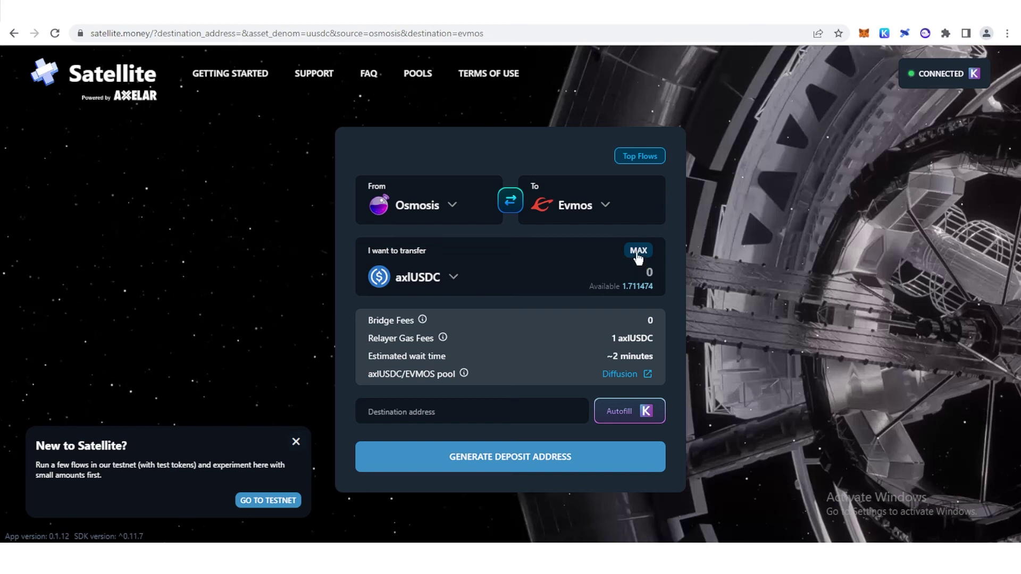
# Set the transfer to the maximum axlUSDC amount, autofill the Evmos destination address from Keplr and generate the deposit address
pyautogui.click(562, 400)
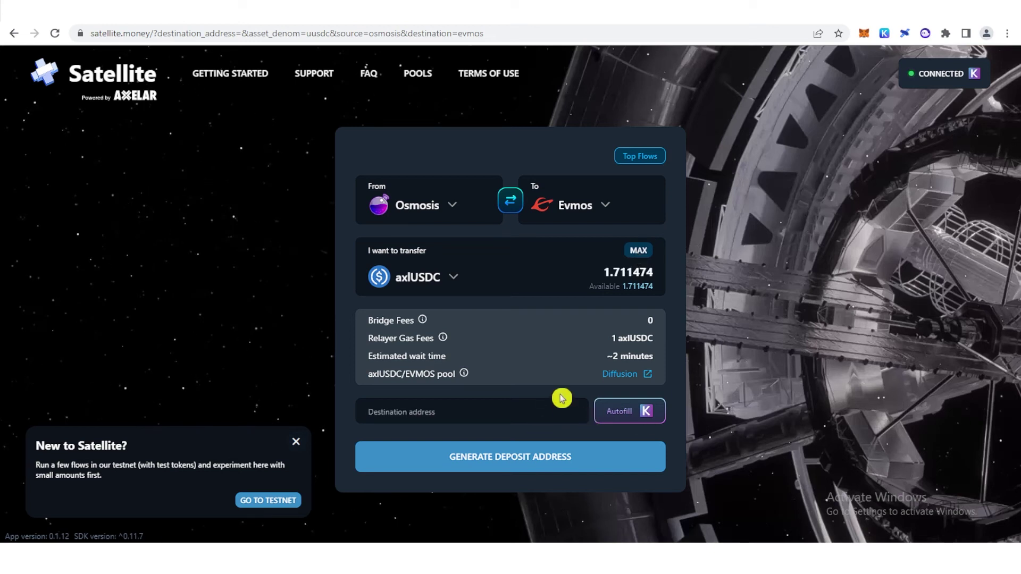
pyautogui.click(637, 413)
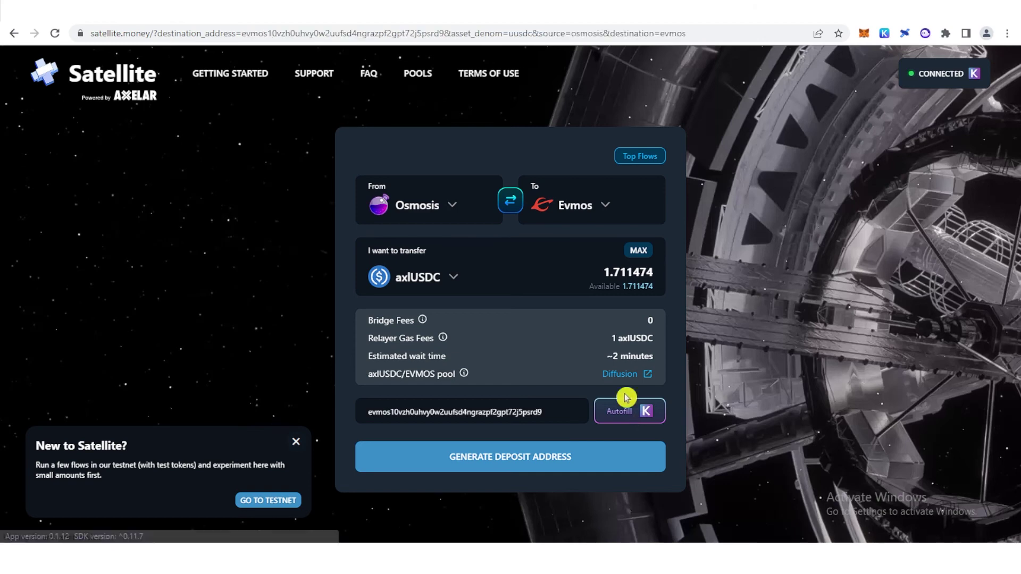
pyautogui.click(524, 459)
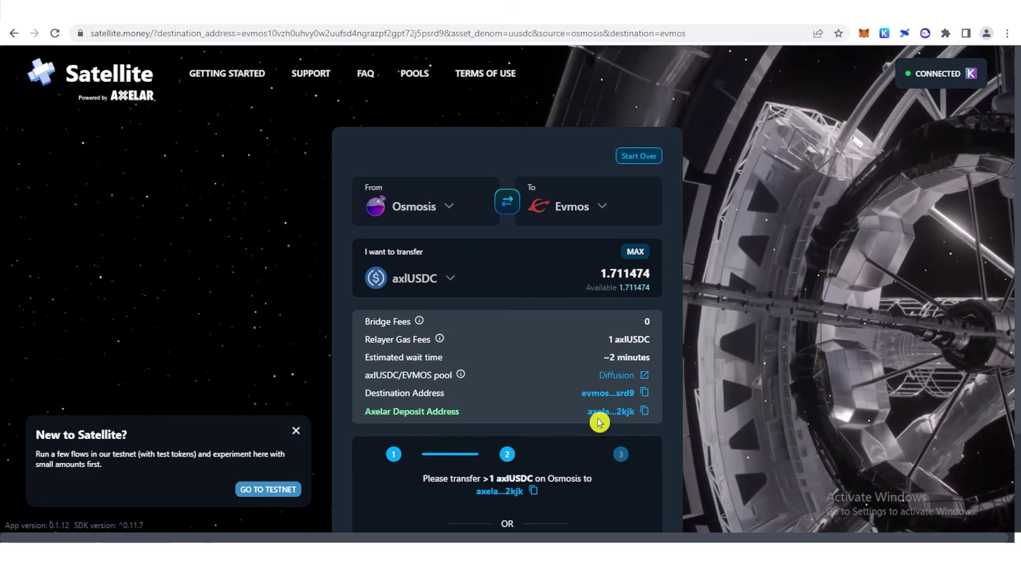
# Send the axlUSDC from Keplr to the generated deposit address, approving the transfer with the Low fee
pyautogui.scroll(-2, 606, 419)
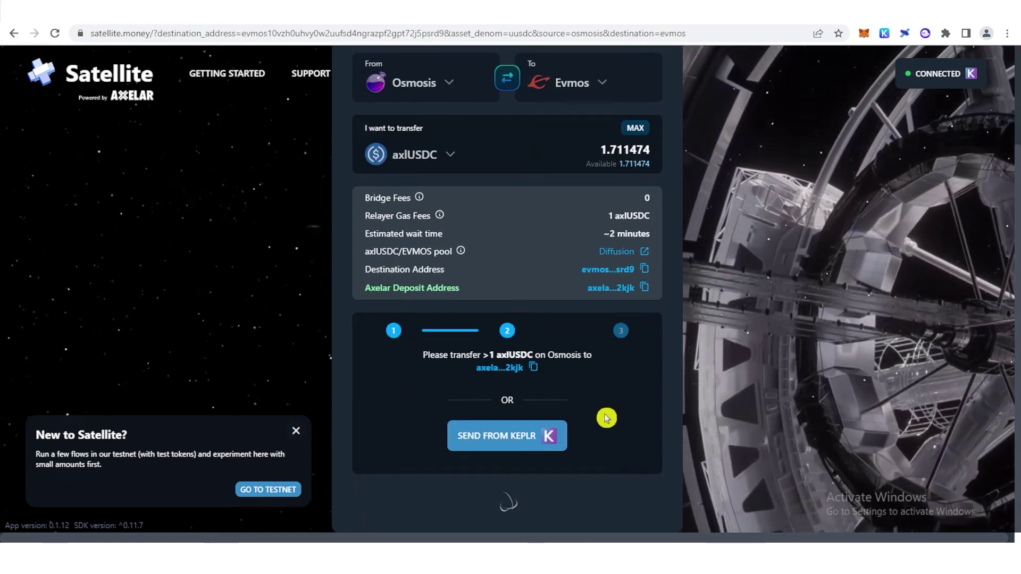
pyautogui.click(523, 436)
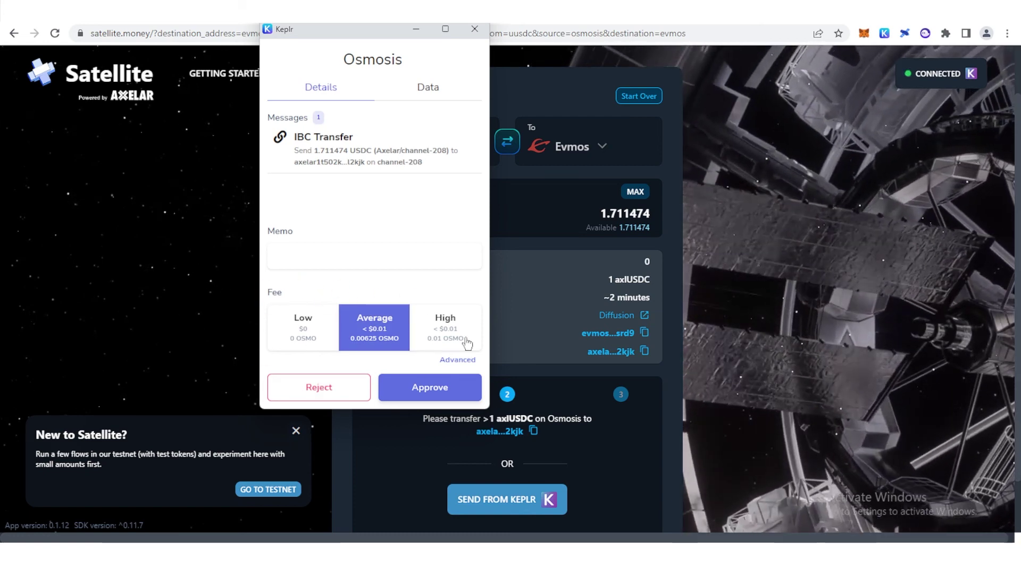
pyautogui.click(303, 325)
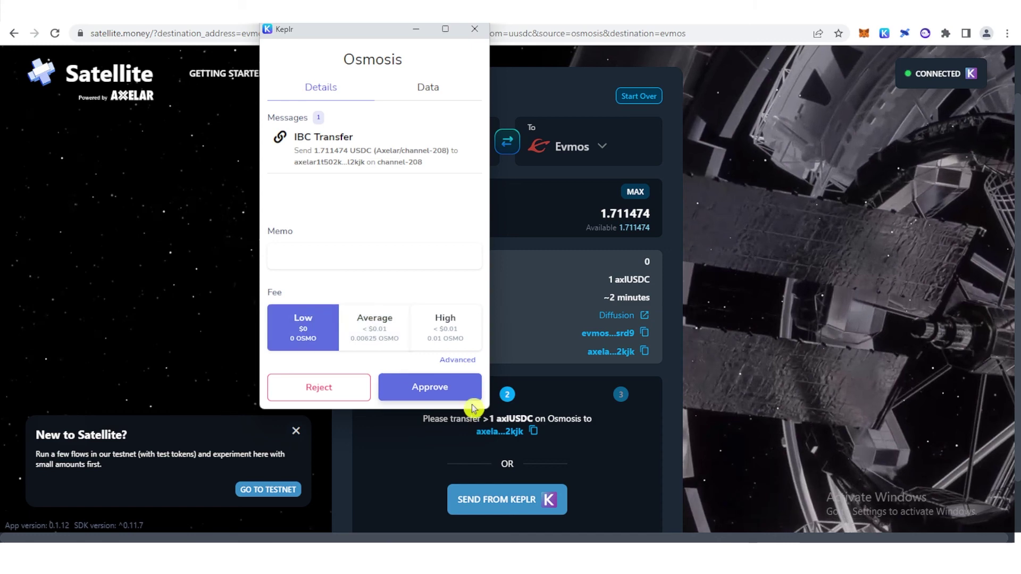
pyautogui.click(471, 392)
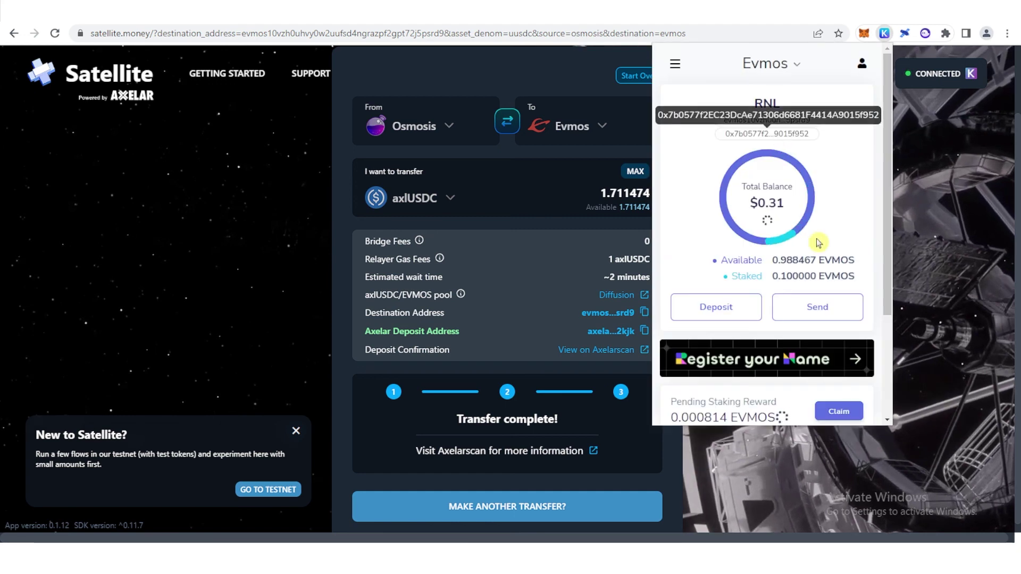
# Check the USDC token balance on the Evmos chain in the Keplr wallet
pyautogui.scroll(-2, 830, 240)
pyautogui.scroll(-1, 831, 240)
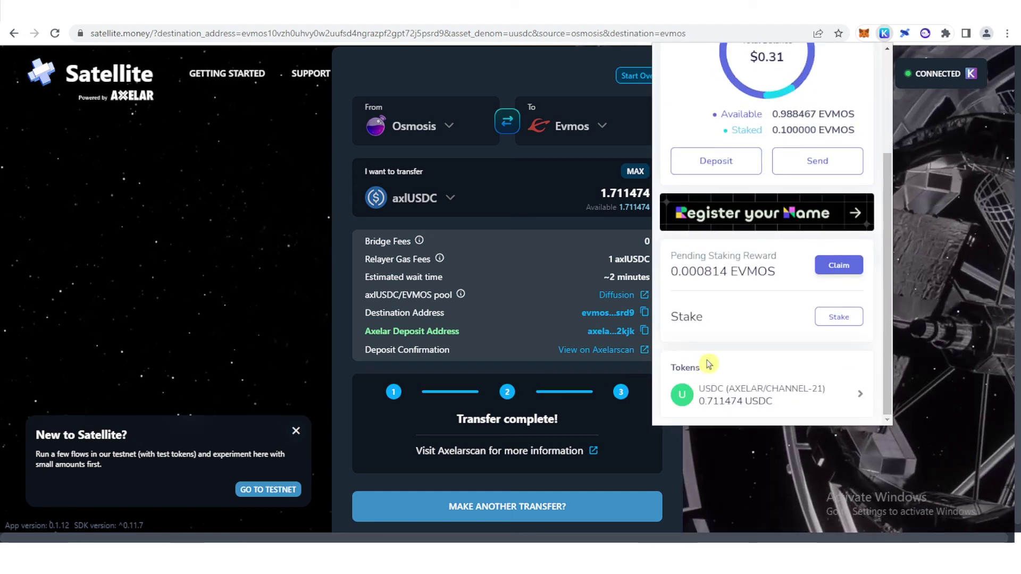
pyautogui.moveTo(672, 367); pyautogui.dragTo(731, 366)
pyautogui.click(731, 366)
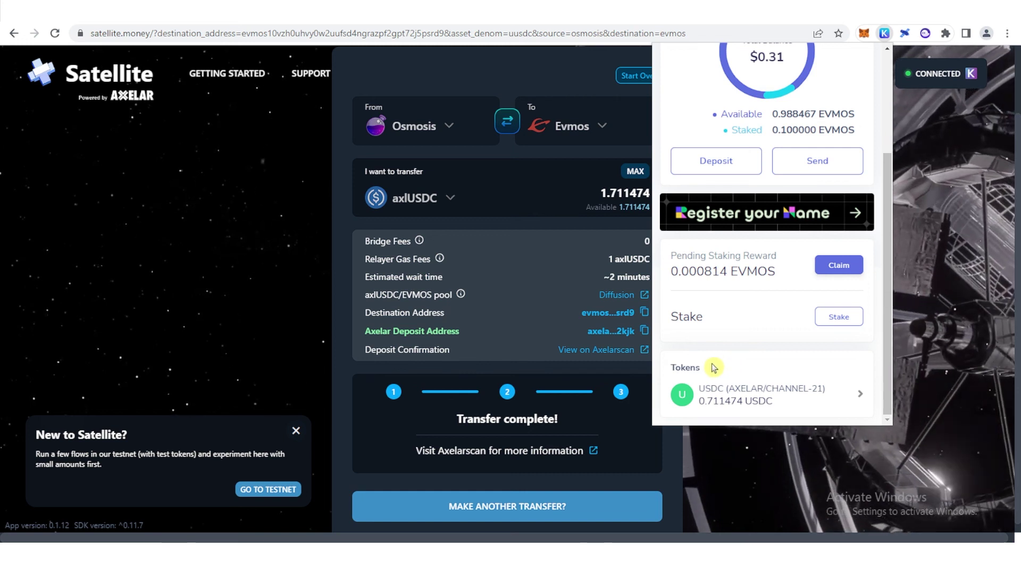